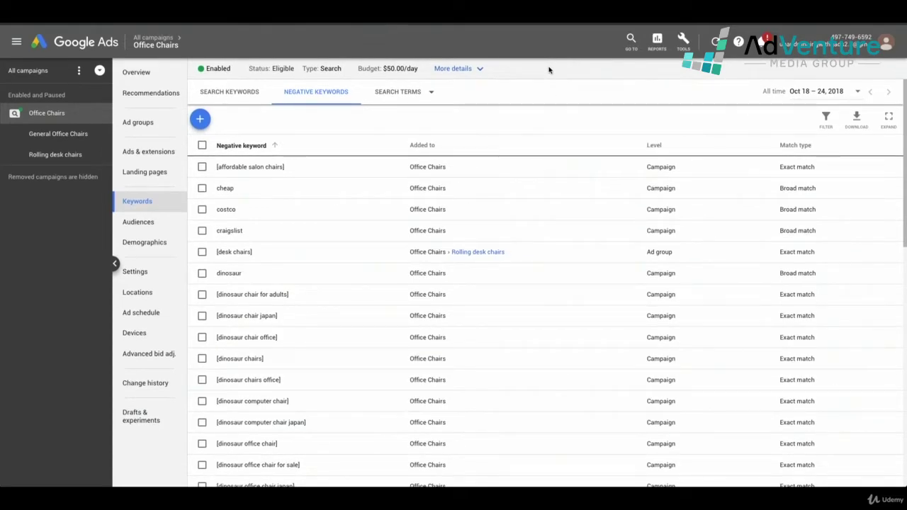
- Jump to the Negative keyword lists page with the 'nega' quick search
key(g)
key(t)
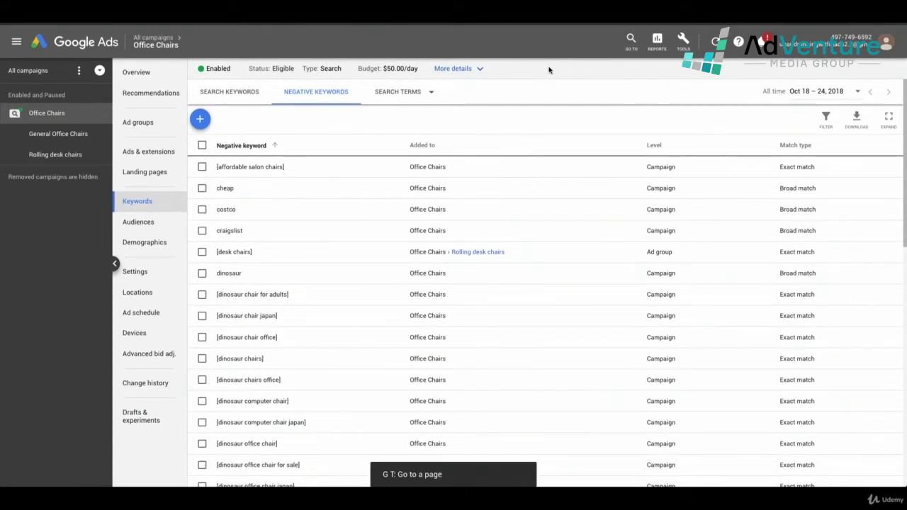
text(nega)
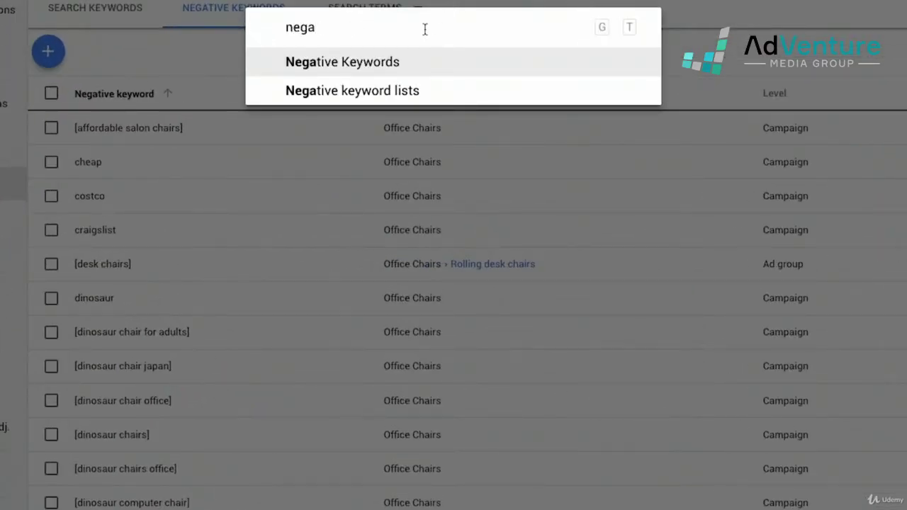
click(350, 92)
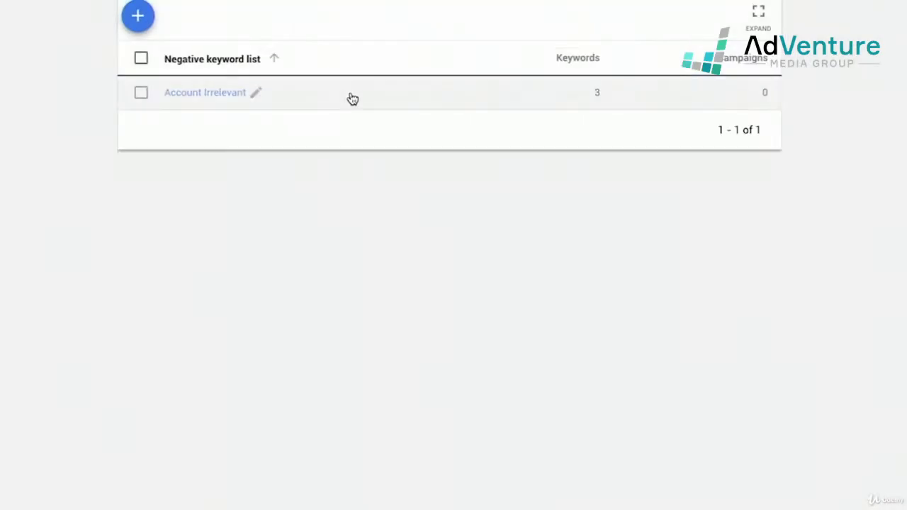
- Remove the Account Irrelevant negative keyword list and start a new list
click(257, 105)
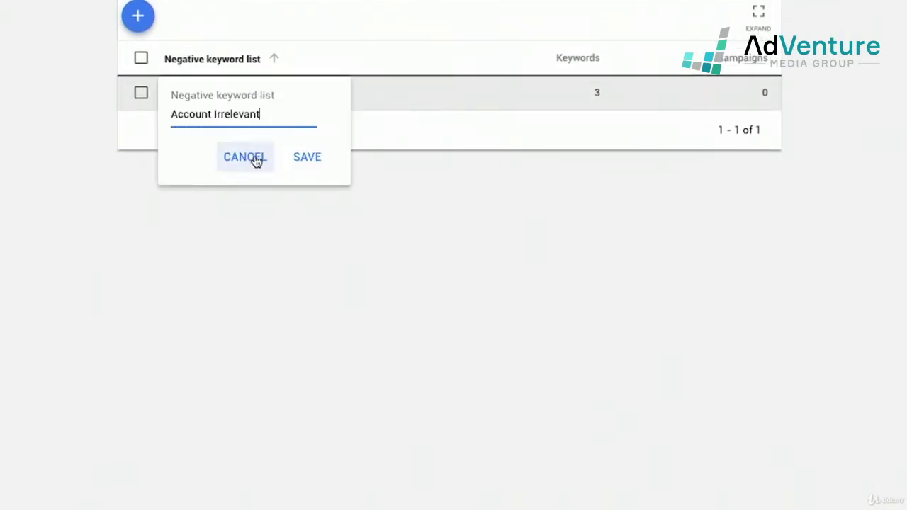
click(309, 157)
click(141, 93)
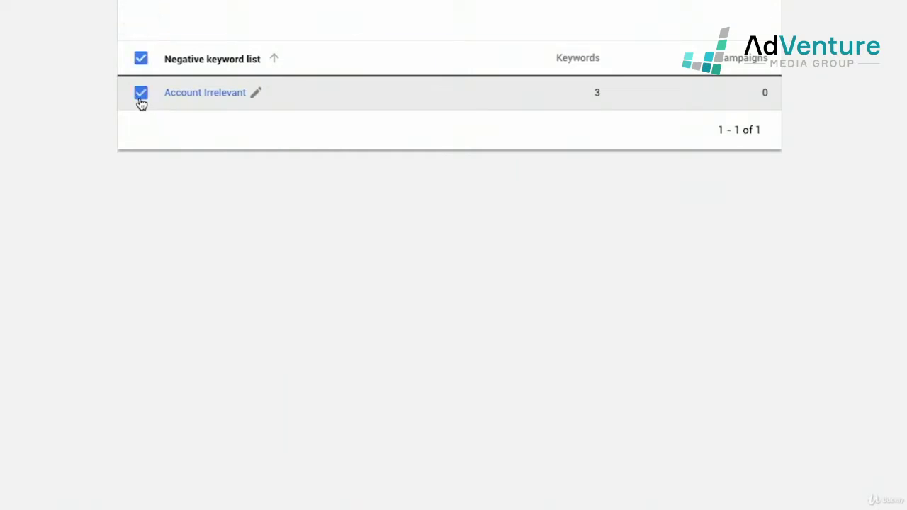
click(254, 18)
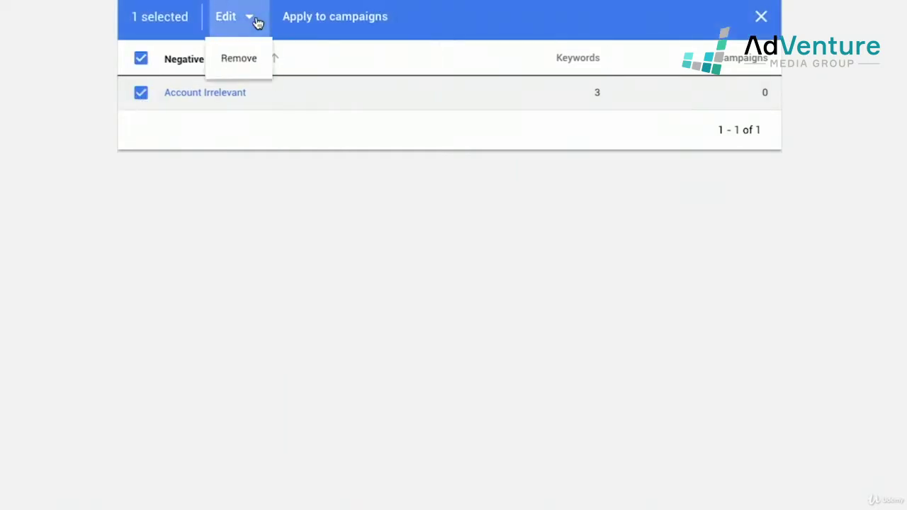
click(248, 62)
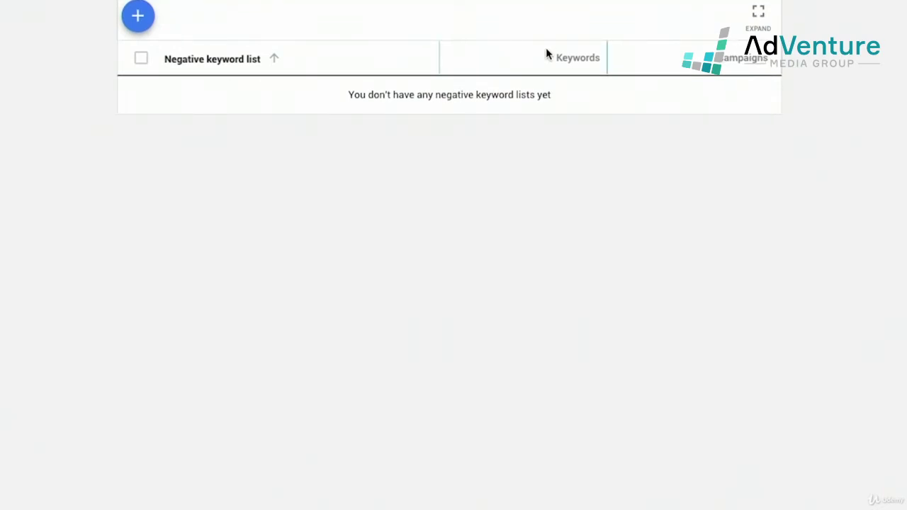
click(138, 17)
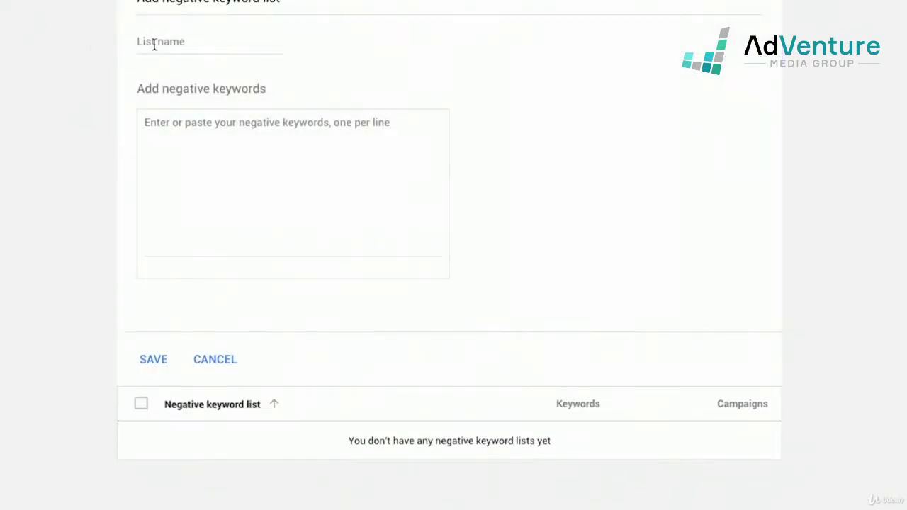
- Name the new negative keyword list 'Account Irrelevant'
click(154, 45)
text(Acc)
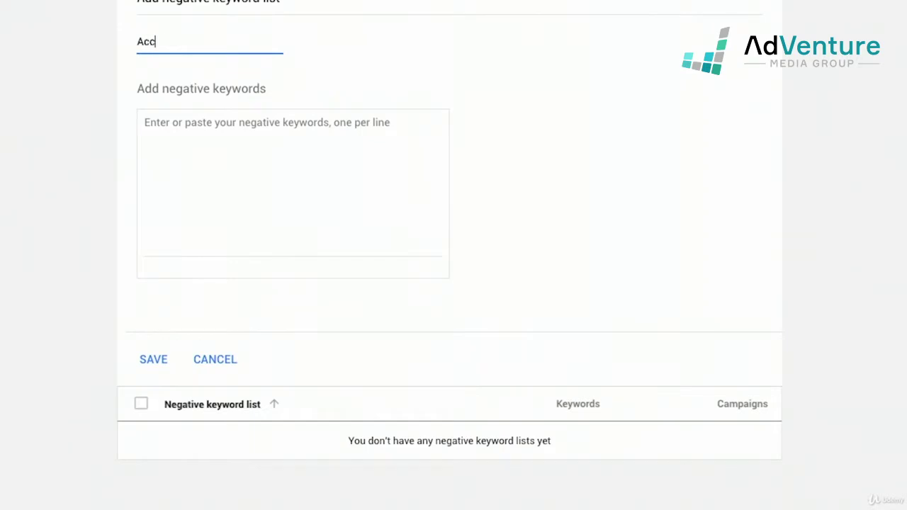
text(ount Irrelevany)
key(BackSpace)
text(t)
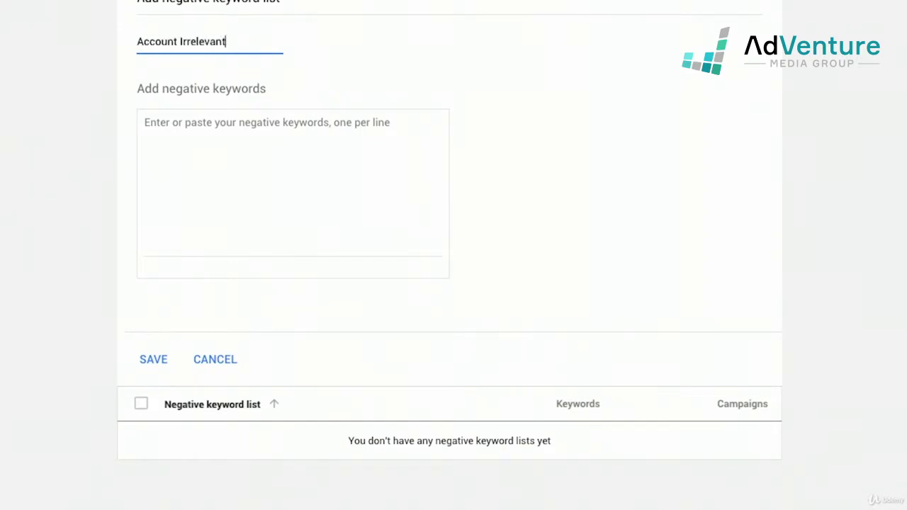
key(Tab)
- Enter the keywords Free, books, images and store, one per line
text(Free)
key(Return)
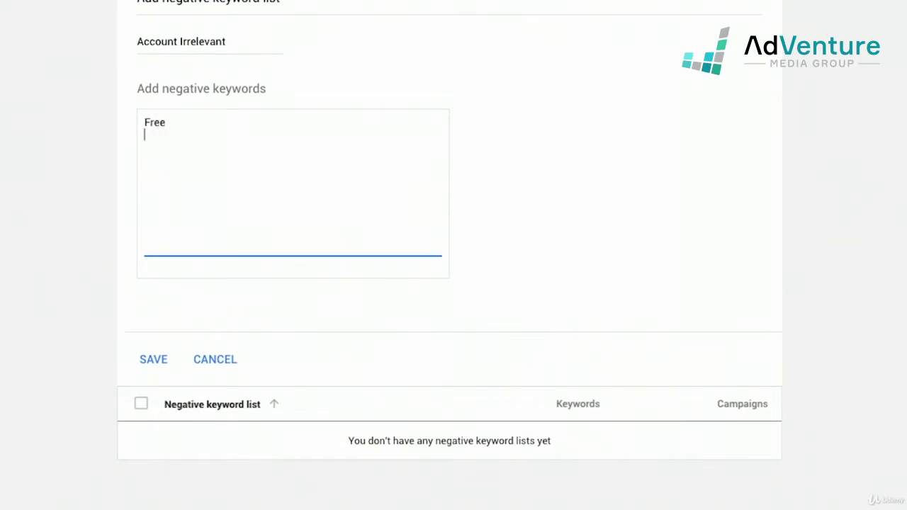
text(bv)
key(BackSpace)
text(ooks)
key(Return)
text(images)
key(Return)
text(store)
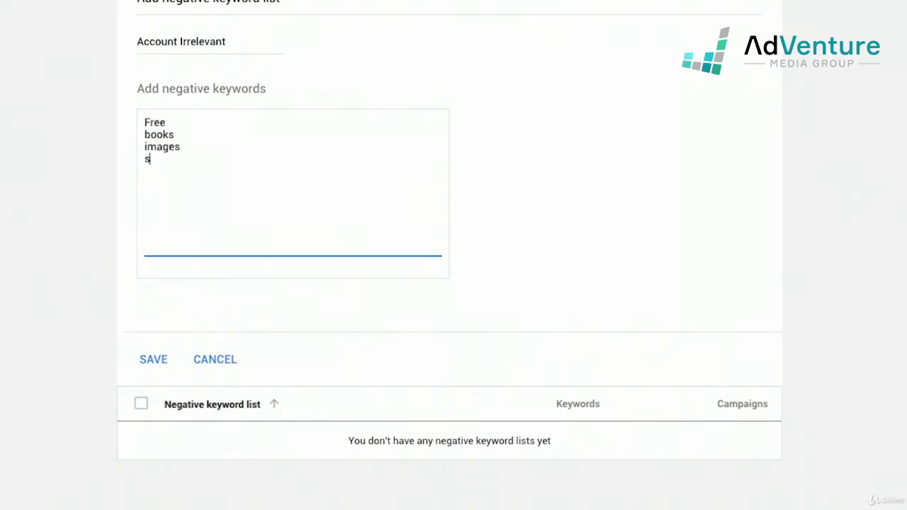
key(Return)
- Add near me, local diy, ikea and target, then save the list
text(near me)
key(Return)
text(local )
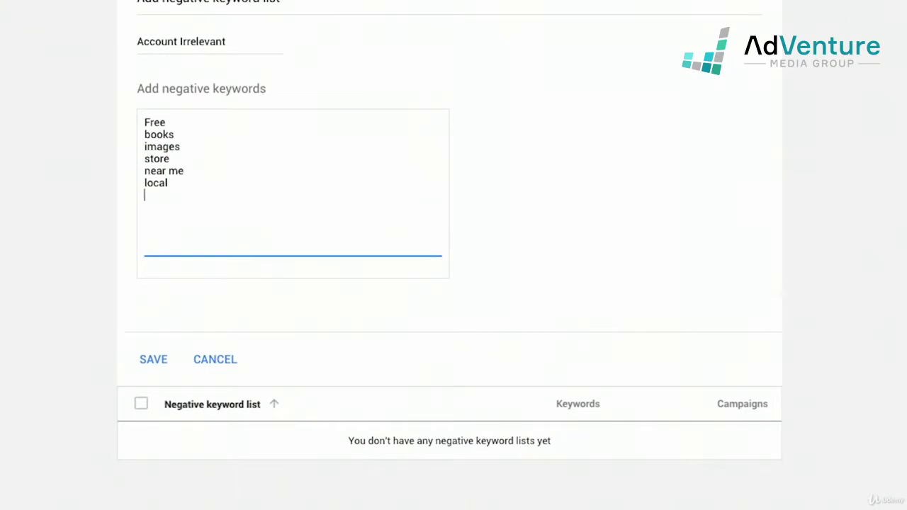
text(diy)
key(Return)
text(ikea)
key(Return)
text(target)
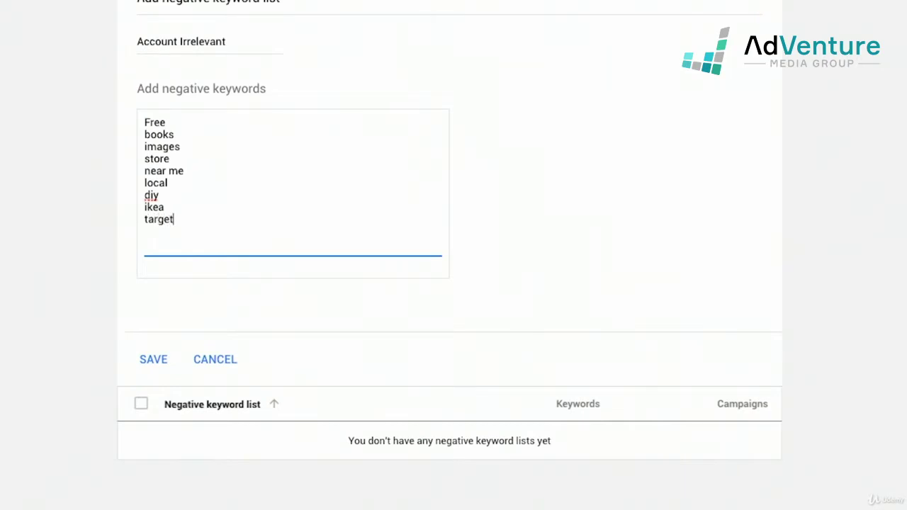
click(145, 358)
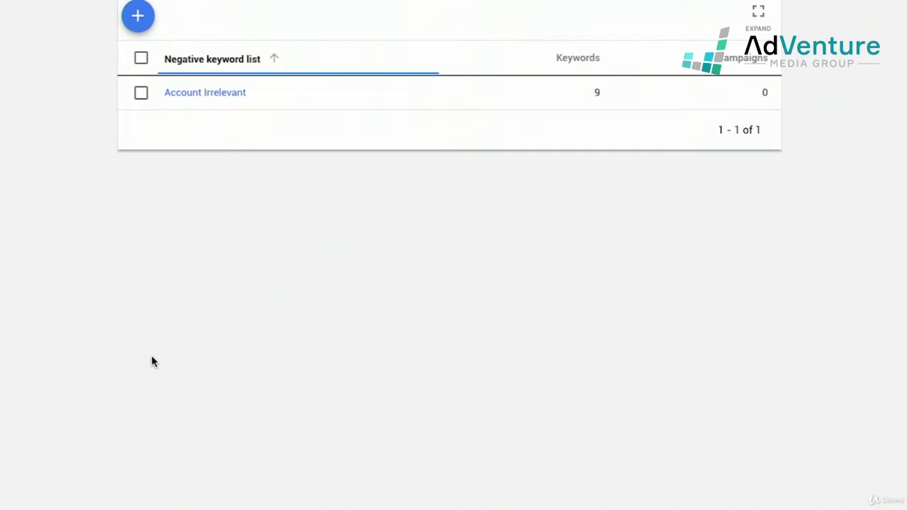
- Apply the Account Irrelevant list to the Office Chairs campaign, then clear the selection
key(b)
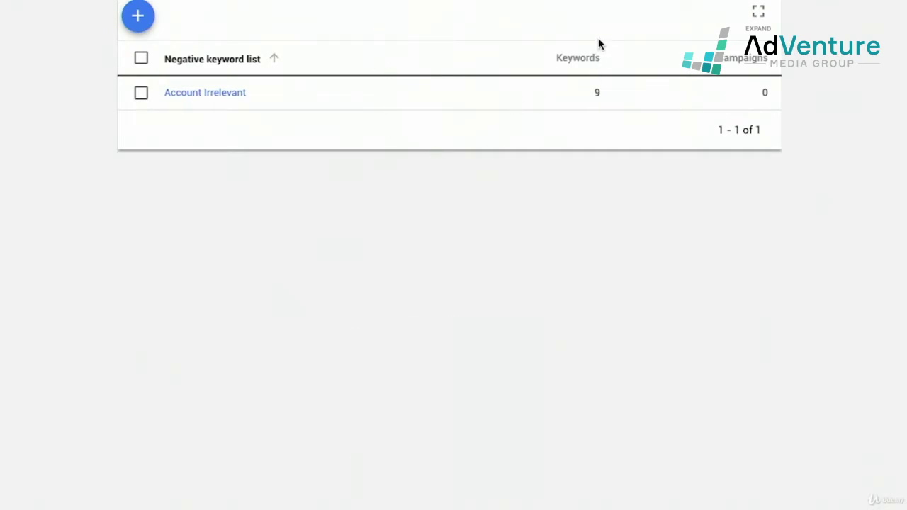
mouse_move(600, 42)
mouse_down()
mouse_move(616, 48)
mouse_move(601, 43)
mouse_up()
mouse_move(750, 42)
mouse_down()
mouse_move(765, 129)
mouse_move(775, 44)
mouse_up()
click(142, 99)
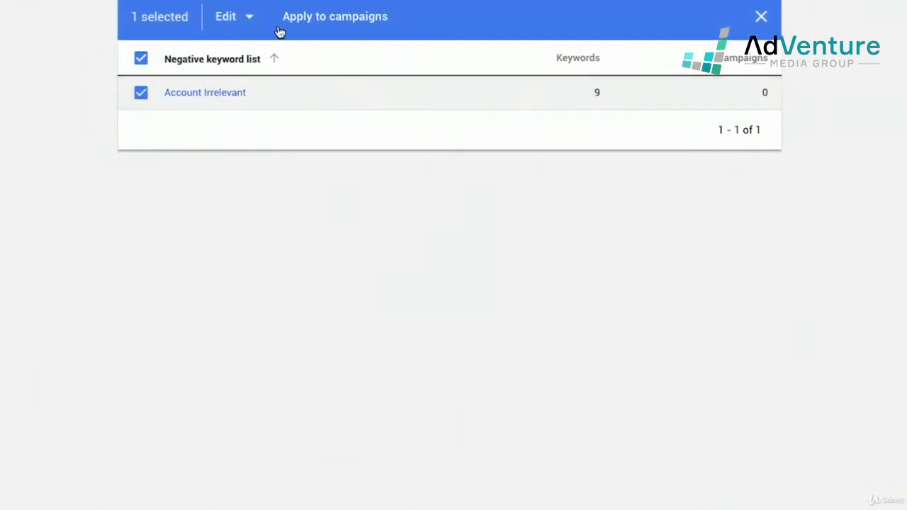
click(340, 16)
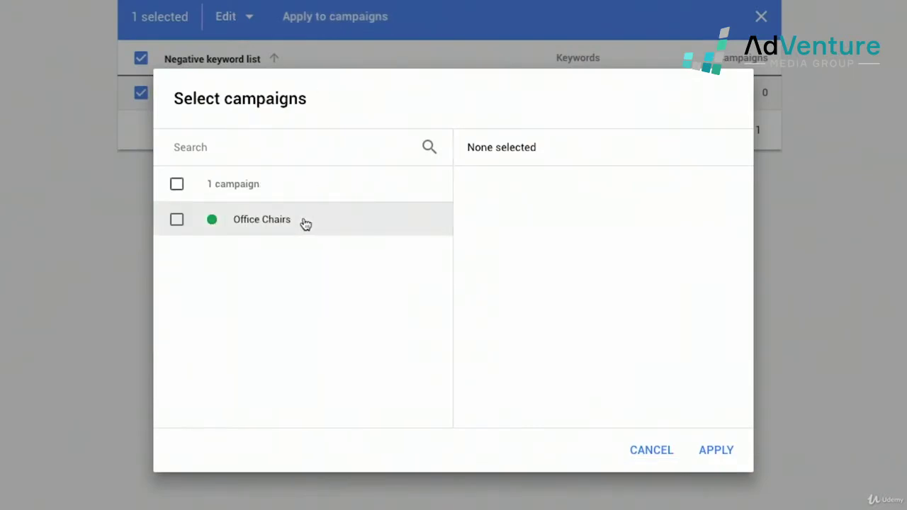
click(178, 222)
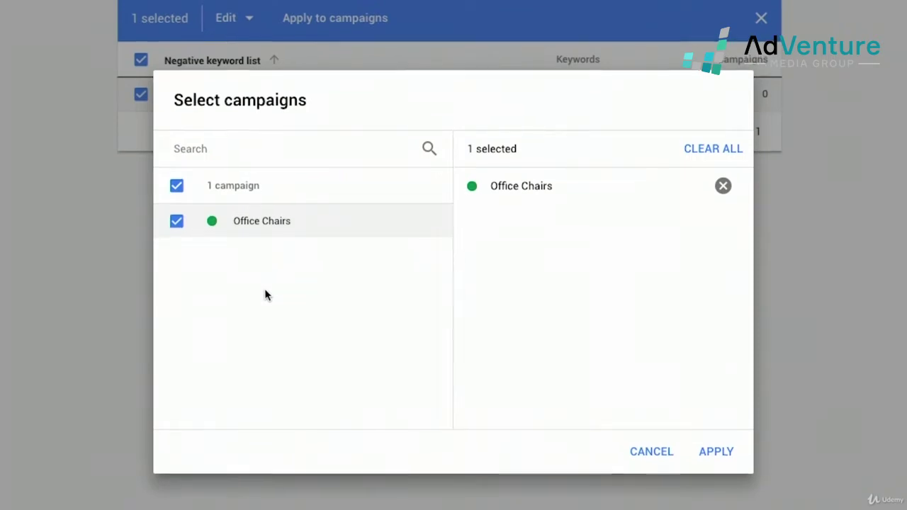
click(715, 441)
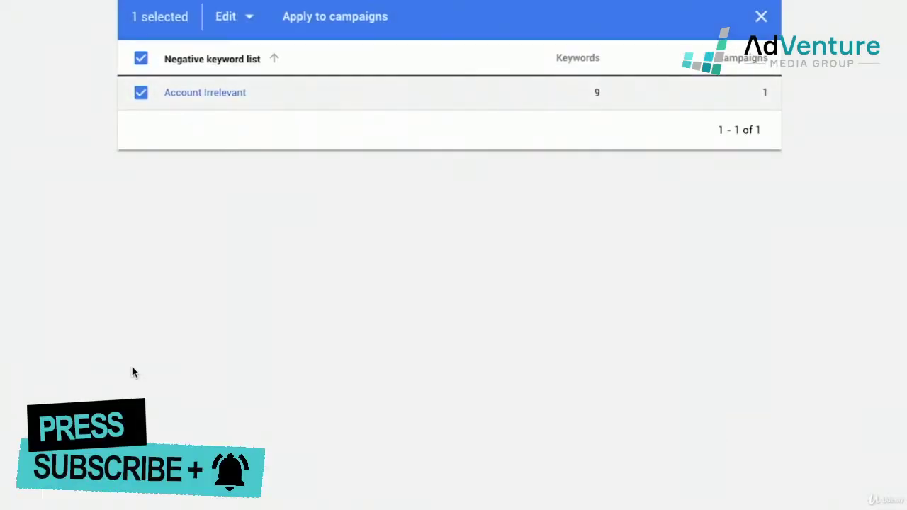
click(141, 59)
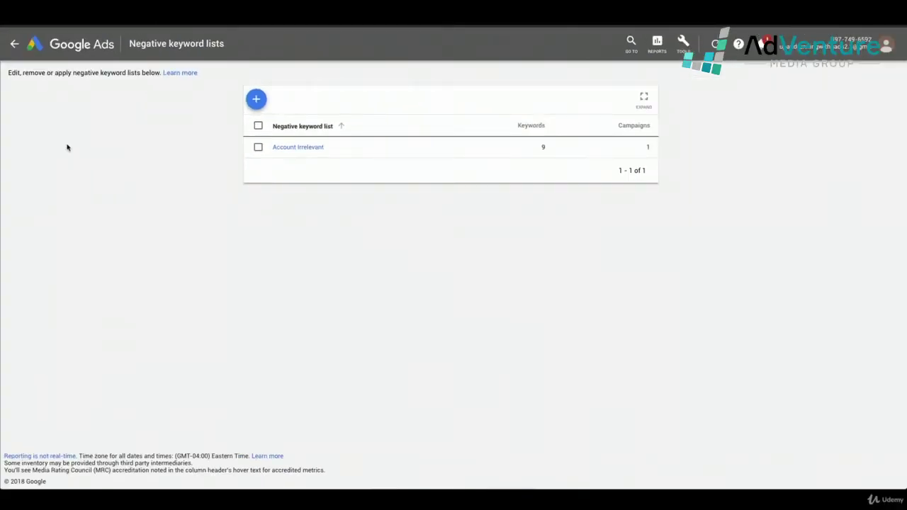
- Go to the Shared Library's negative keyword lists and start a new list
click(15, 44)
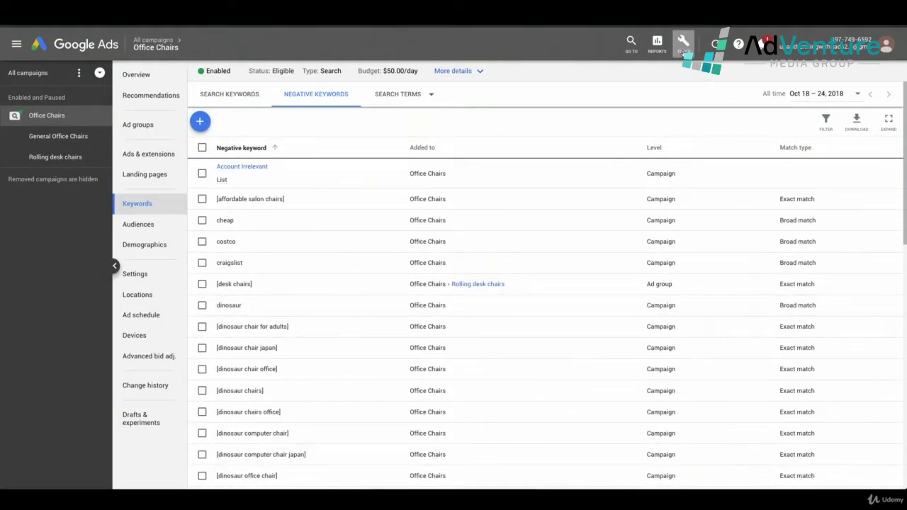
click(683, 44)
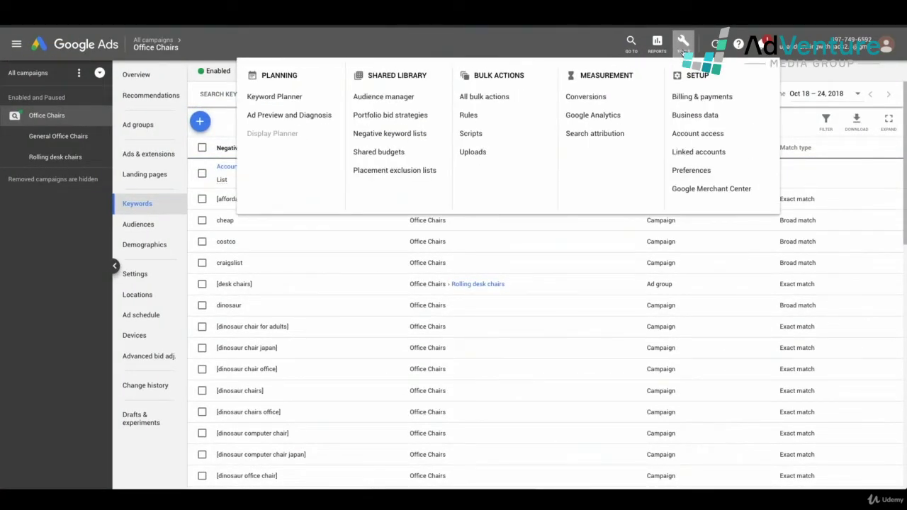
click(384, 134)
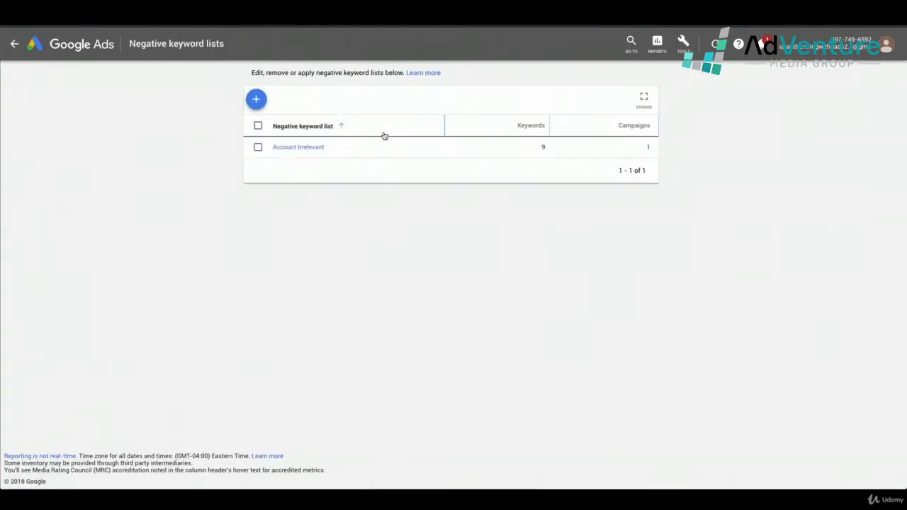
click(257, 101)
- Save the 'Office Chairs Negatives' list with keywords cheap, dinosaur, wood and metal
click(292, 124)
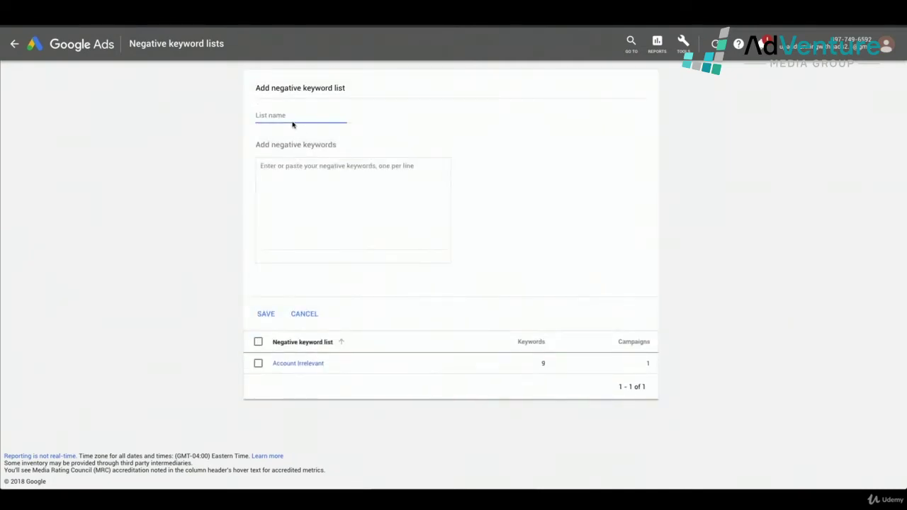
text(Office Chairs N)
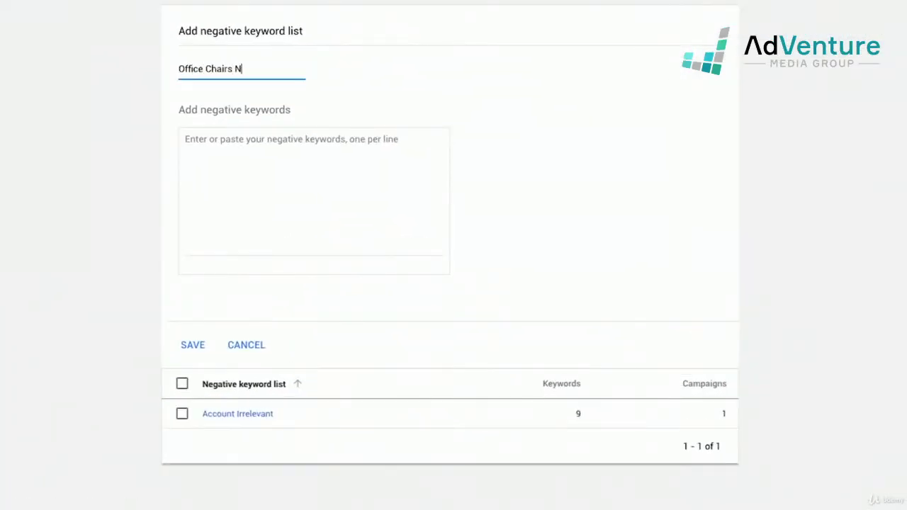
text(egatives)
click(185, 139)
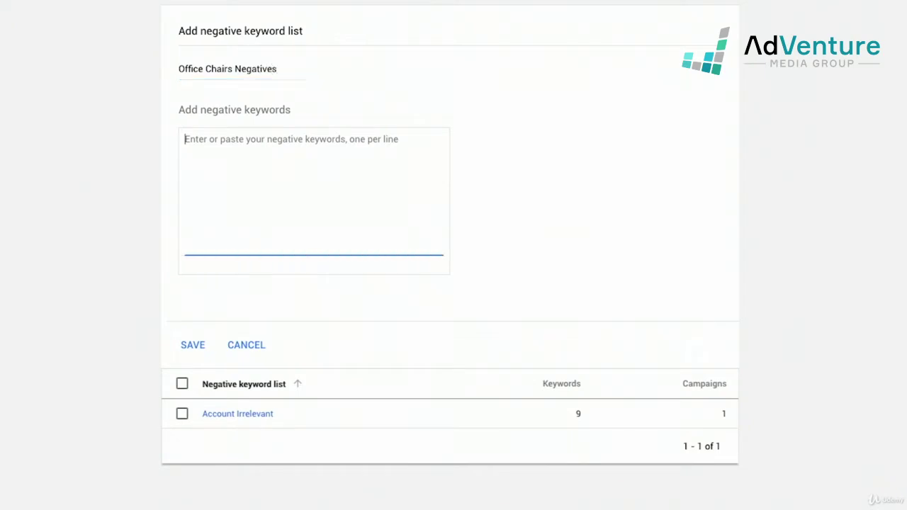
text(cheap)
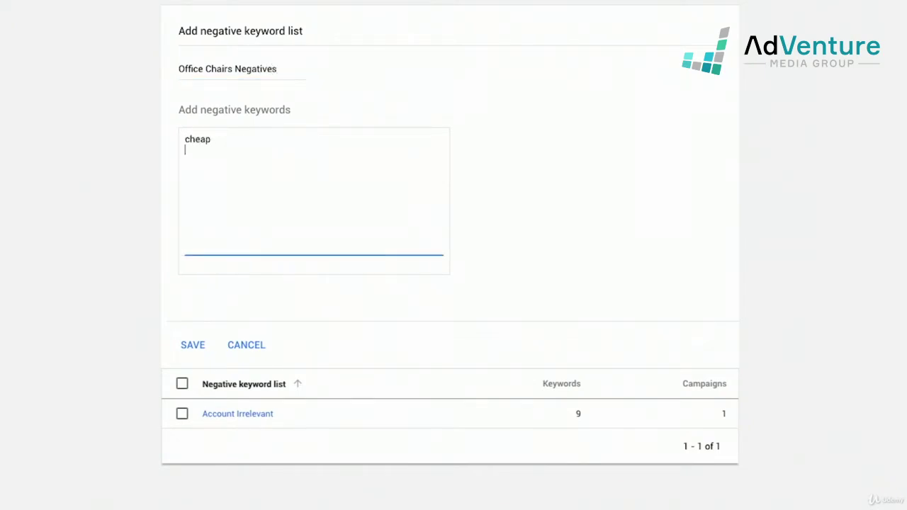
key(Return)
text(dinosaur)
key(Return)
text(wood)
key(Return)
text(metal)
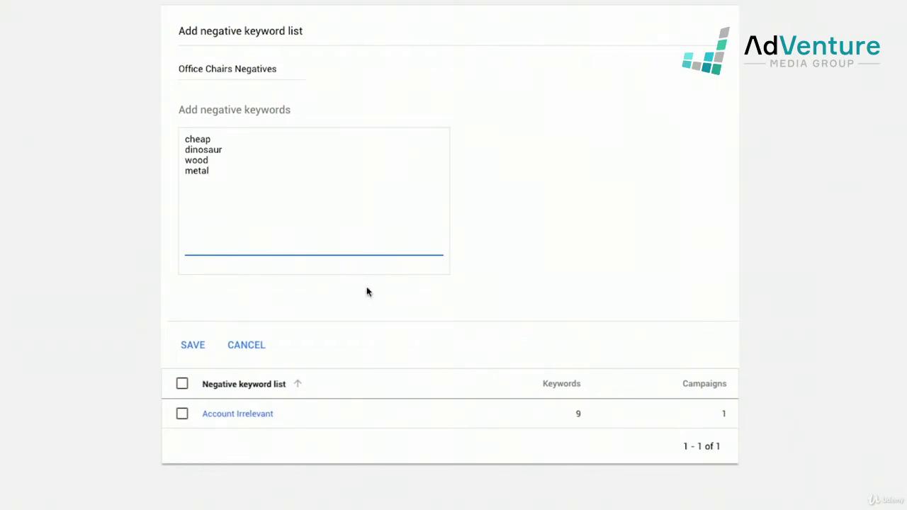
click(192, 343)
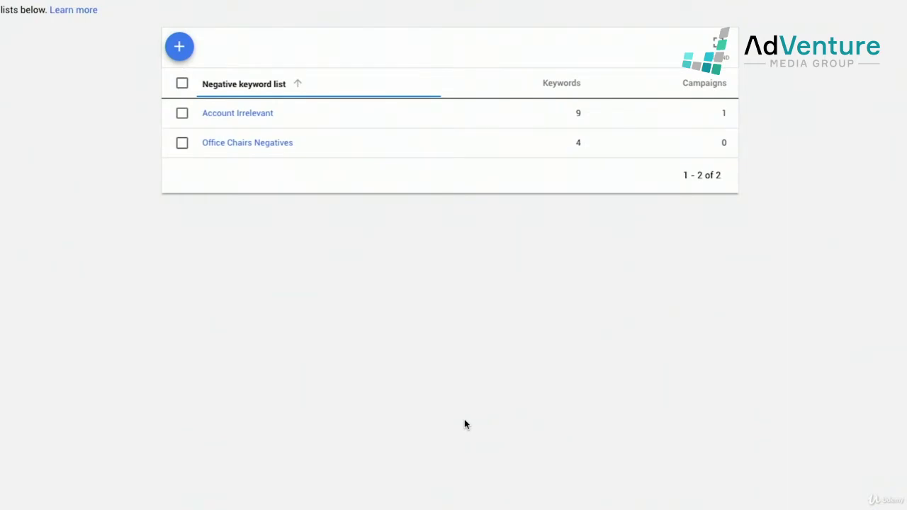
- Use the 'gtsear' quick search to reach the Office Chairs campaign's keywords
text(gt)
text(sear)
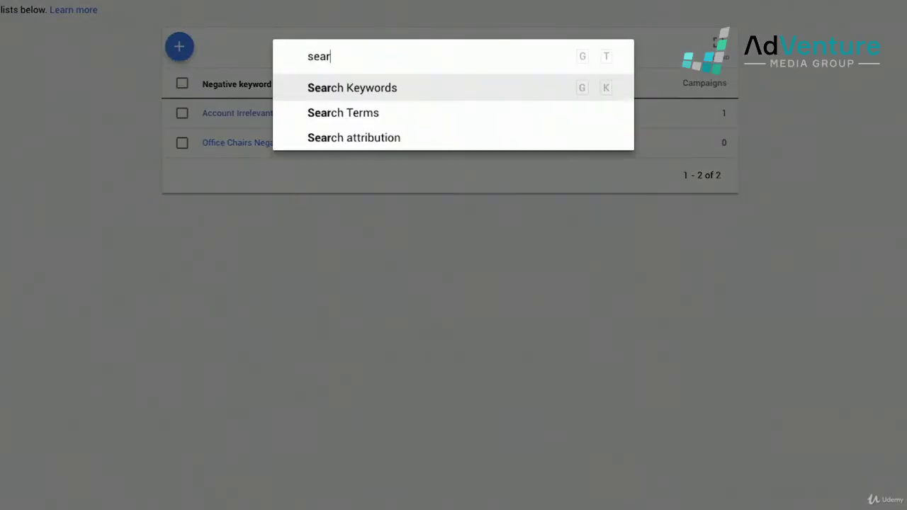
click(374, 113)
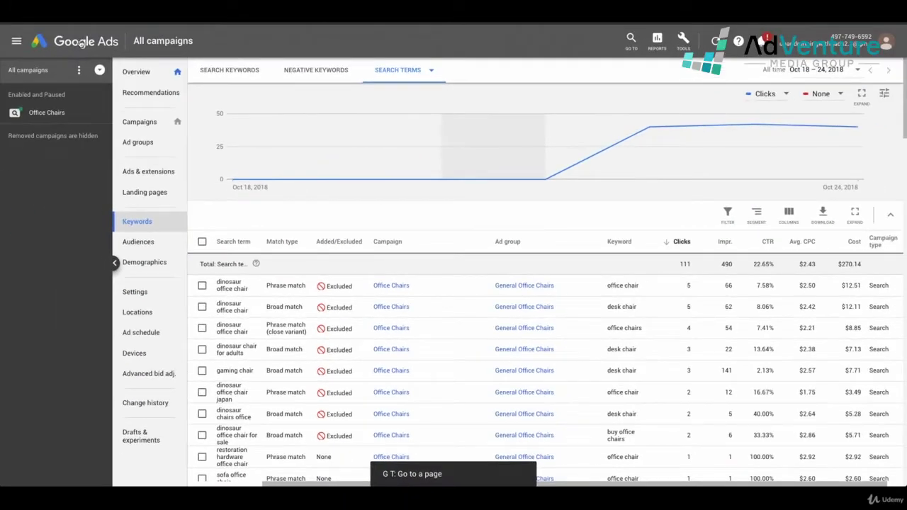
click(70, 116)
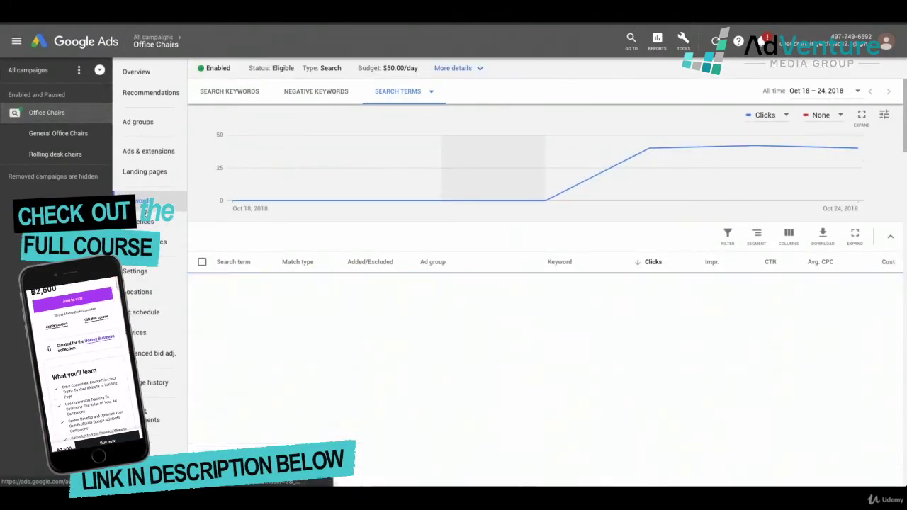
click(230, 101)
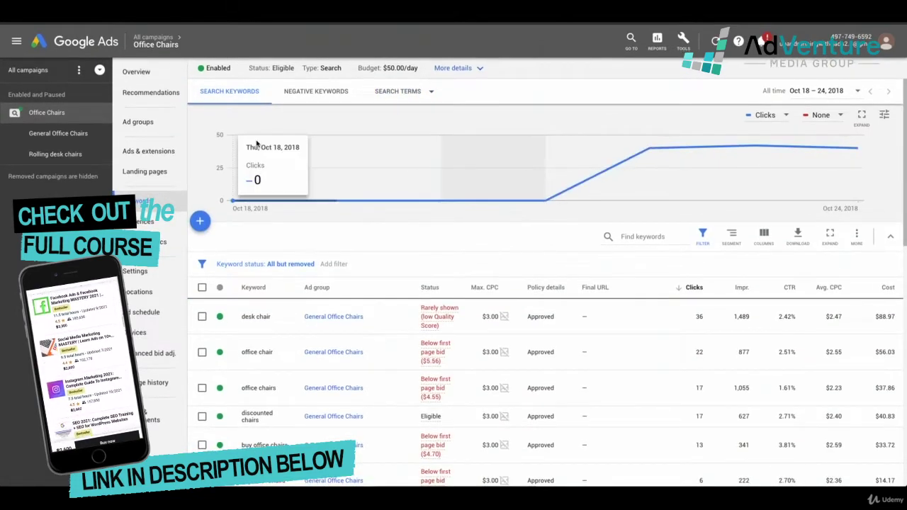
- Show the campaign's search terms report and select 'restoration hardware office chair'
click(403, 97)
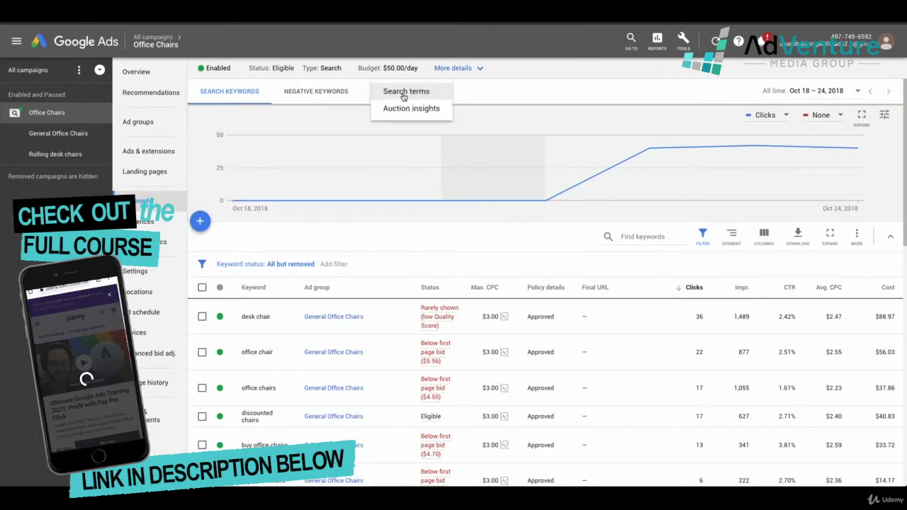
click(421, 93)
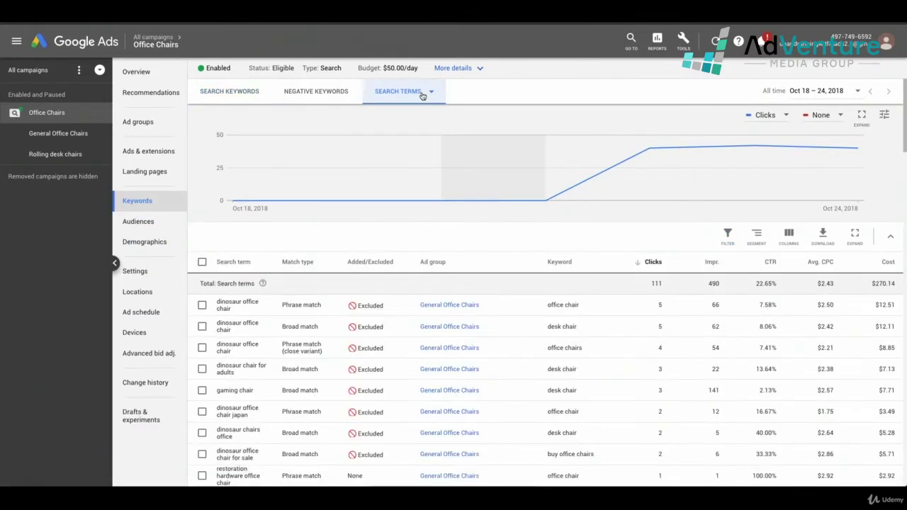
scroll(730, 292, down, 2)
scroll(733, 290, down, 2)
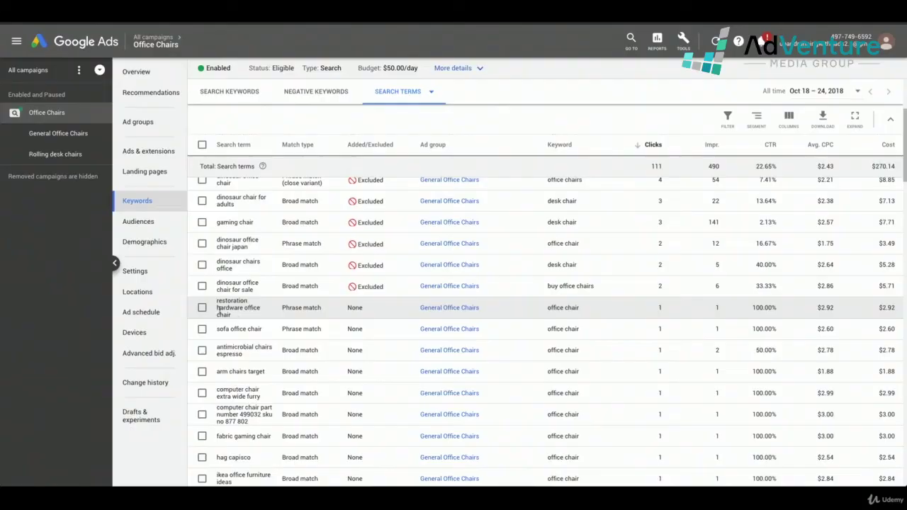
click(202, 308)
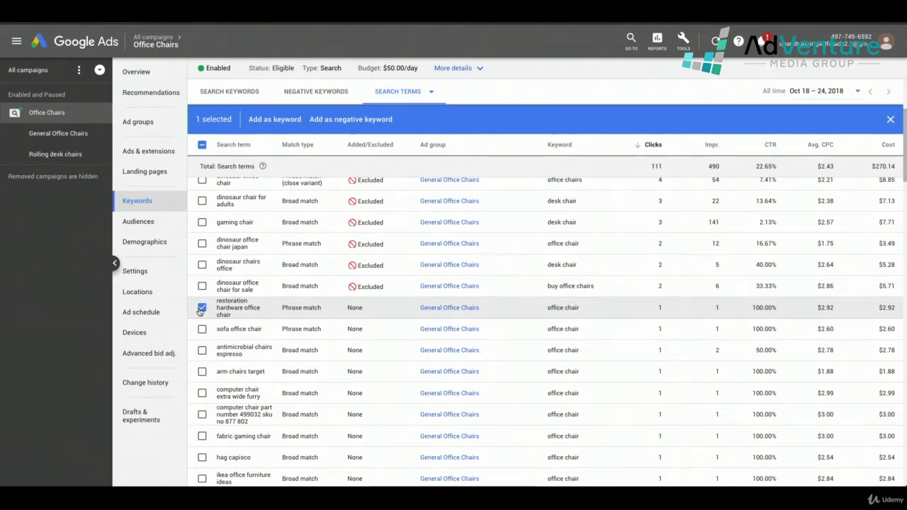
- Add 'restoration hardware office chair' as a negative keyword to the Account Irrelevant list
click(358, 126)
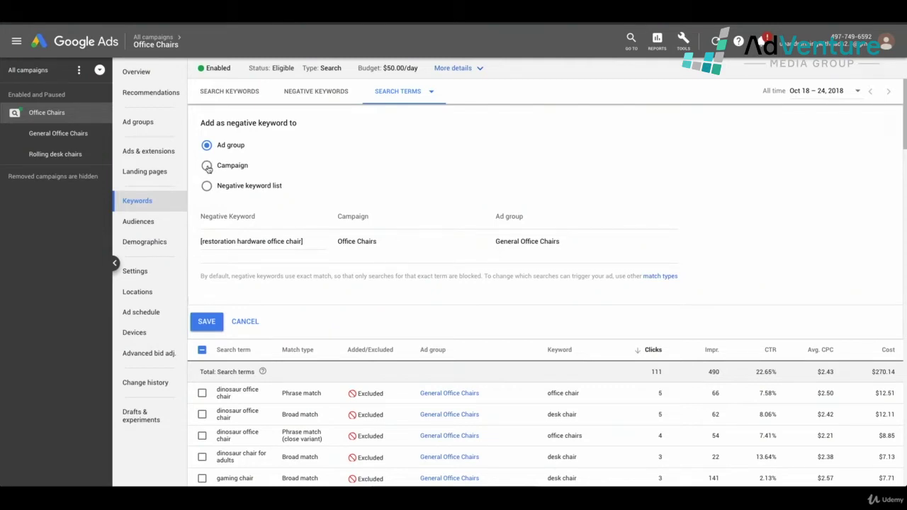
click(206, 188)
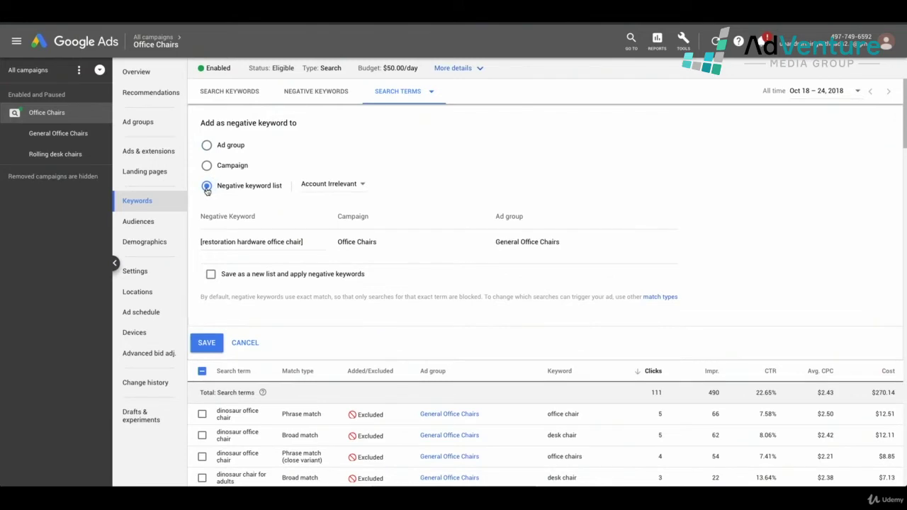
click(313, 189)
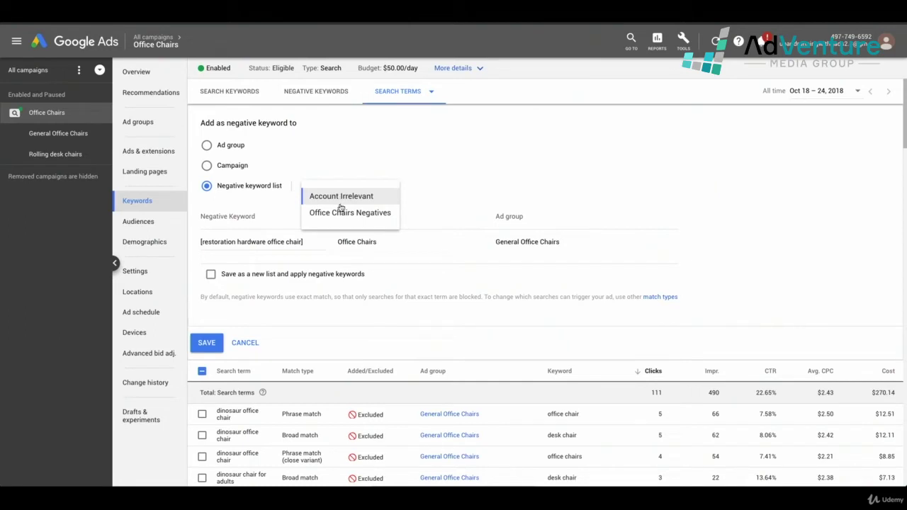
click(324, 203)
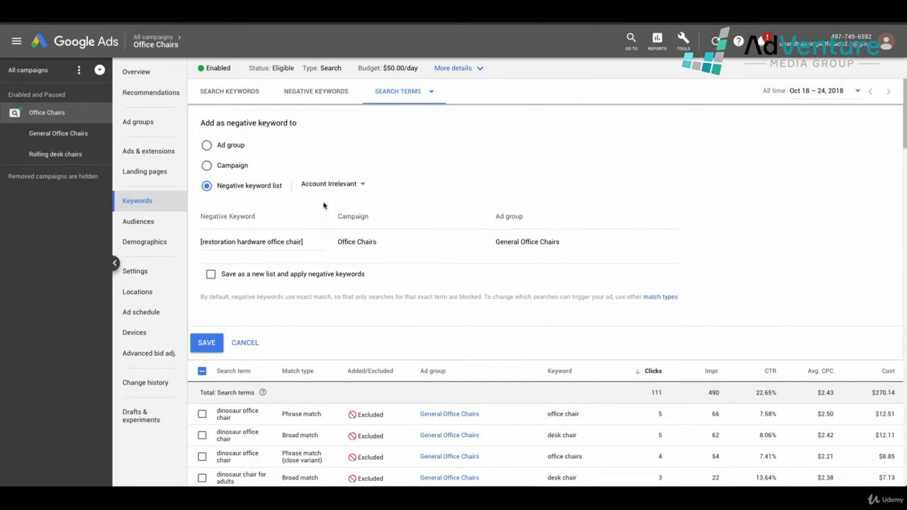
click(207, 342)
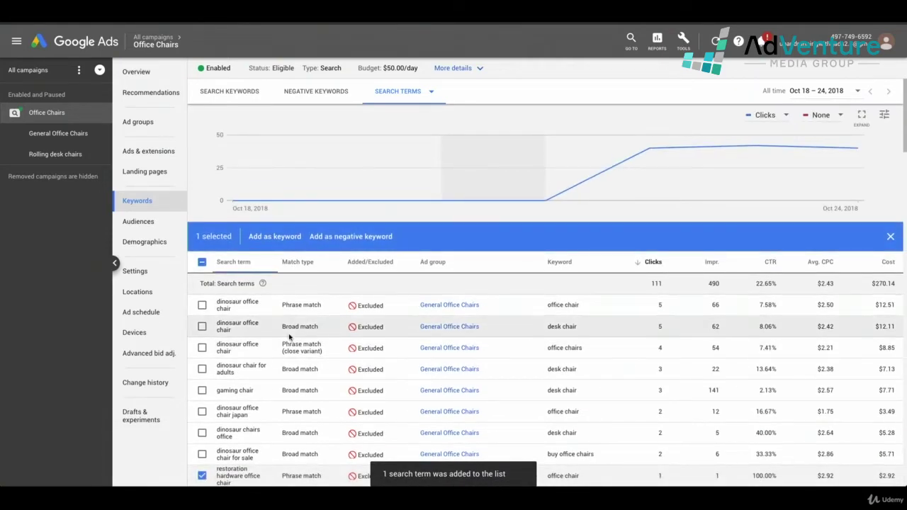
- Trim the term to broad-match 'restoration hardware' and save it to Account Irrelevant
scroll(290, 339, down, 2)
scroll(336, 351, up, 1)
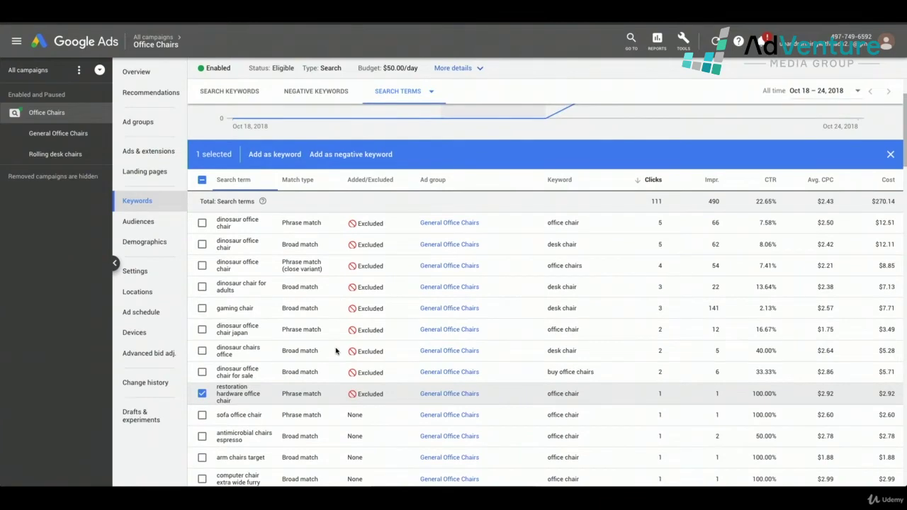
scroll(336, 350, up, 2)
click(350, 237)
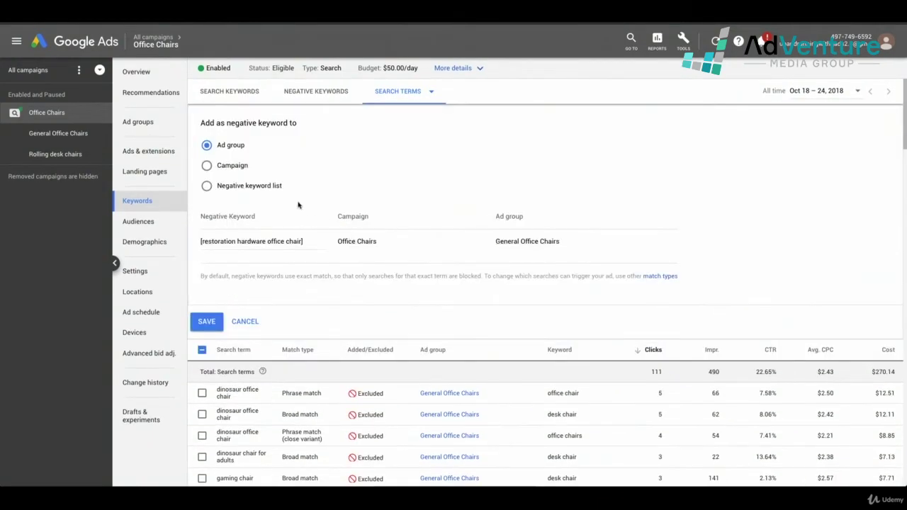
click(279, 186)
click(309, 241)
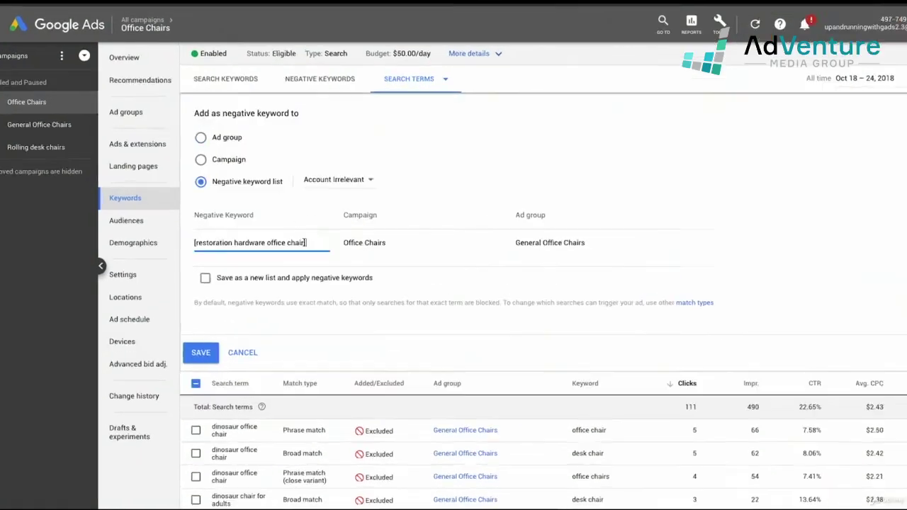
drag(305, 242, 267, 242)
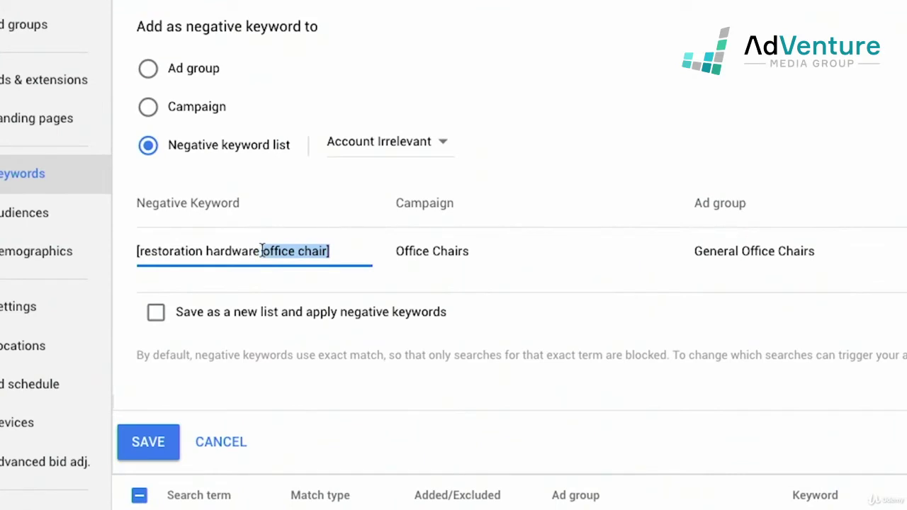
key(BackSpace)
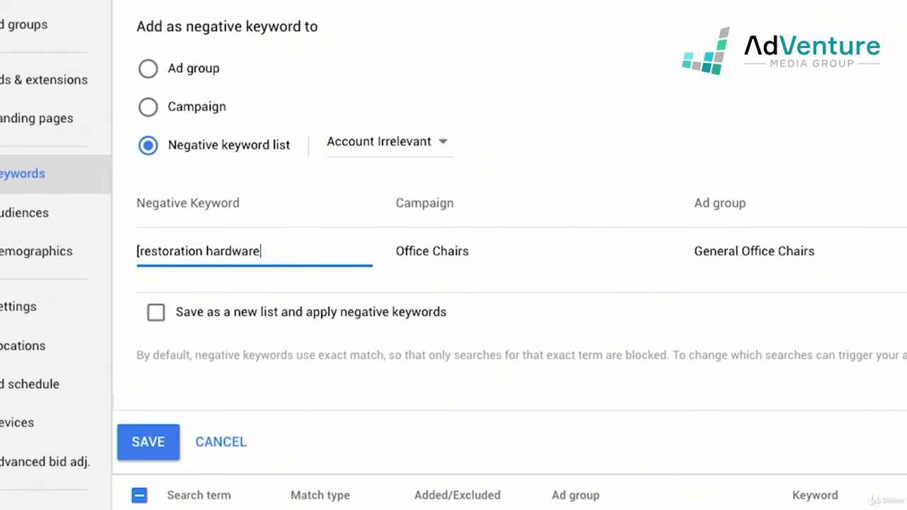
click(140, 248)
key(BackSpace)
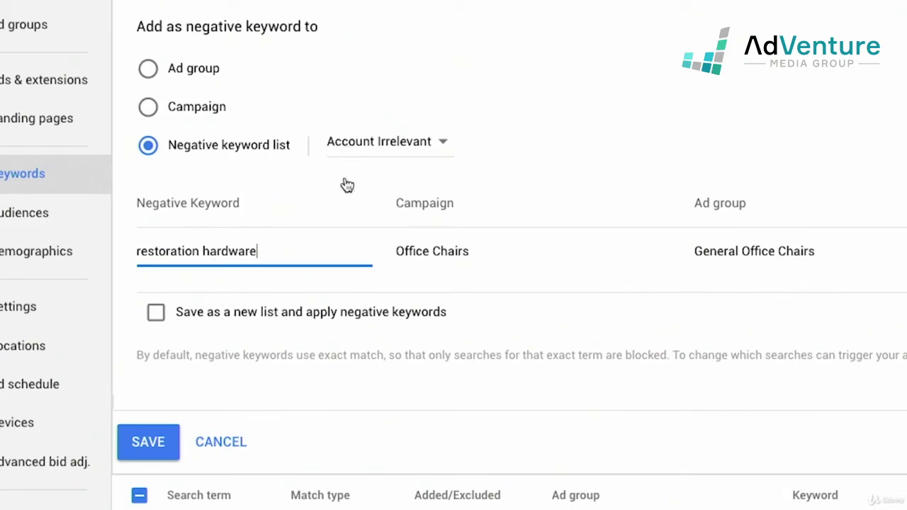
click(148, 442)
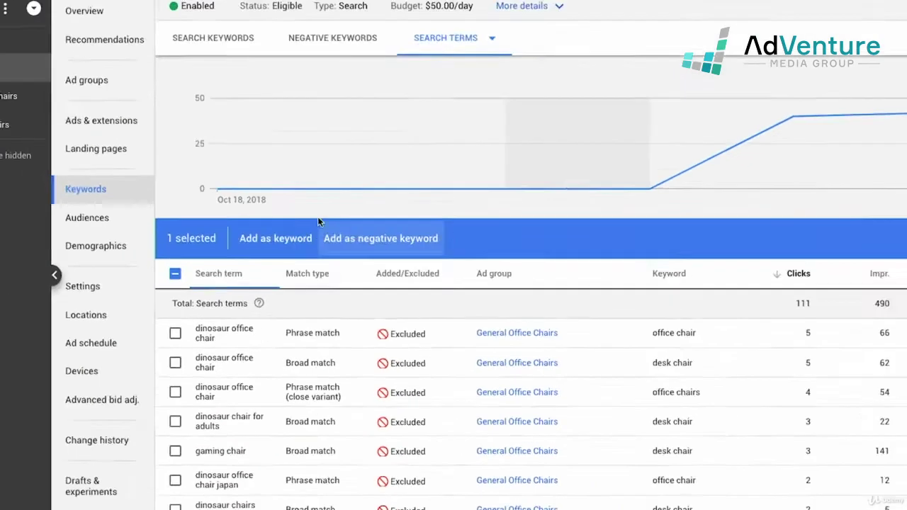
- Open the Account Irrelevant list via 'gtneg' and remove the 'near me' keyword
text(gt)
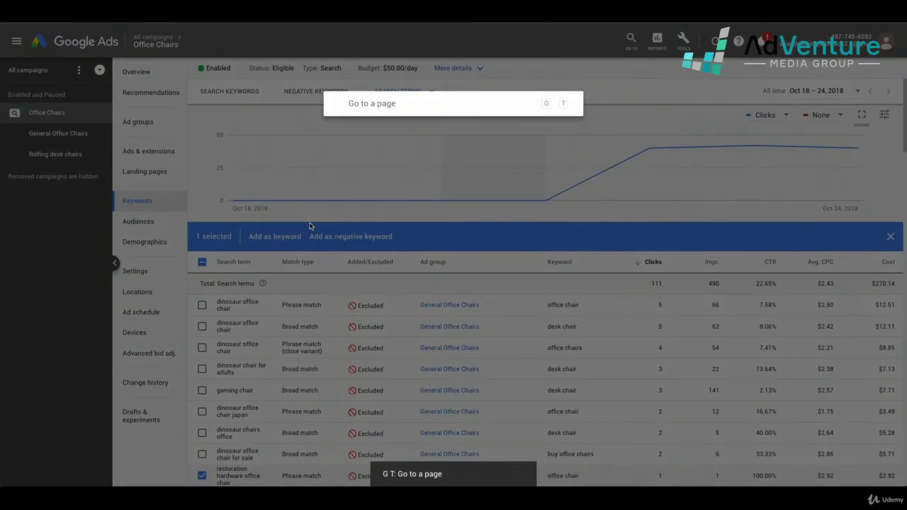
text(neg)
click(415, 145)
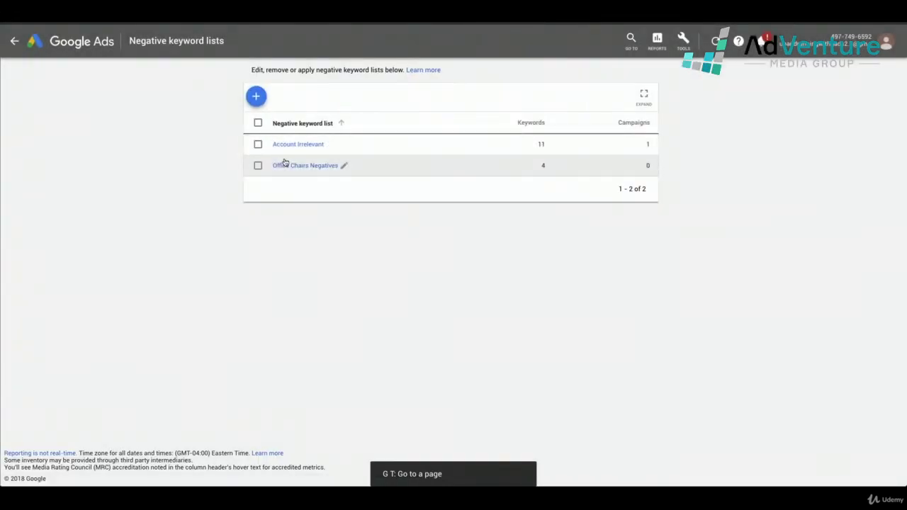
click(294, 145)
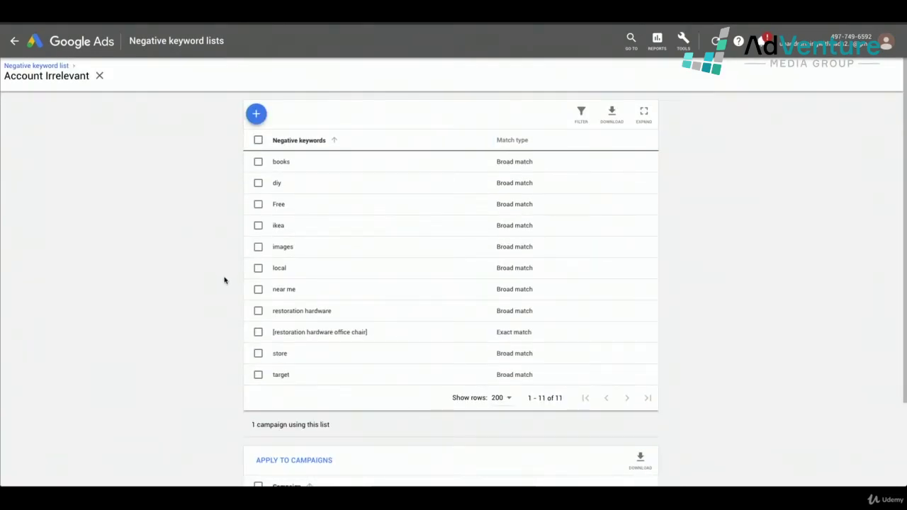
click(258, 289)
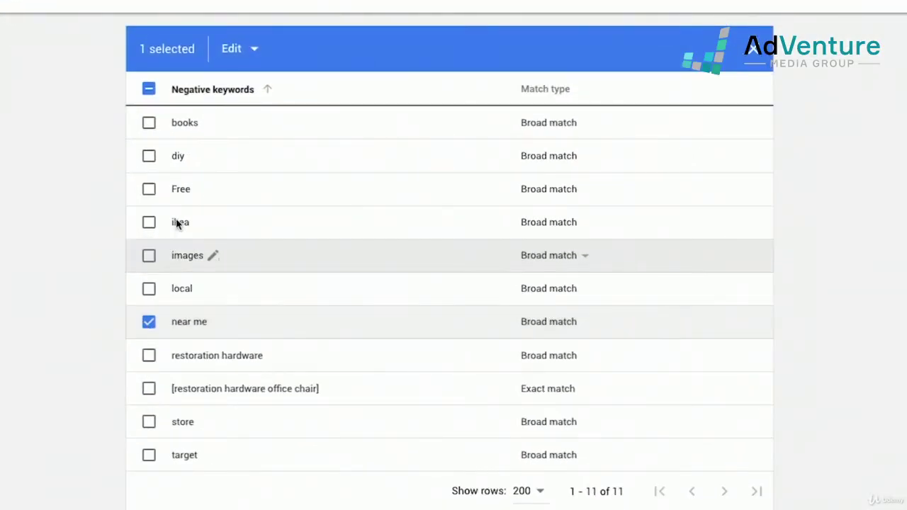
click(241, 64)
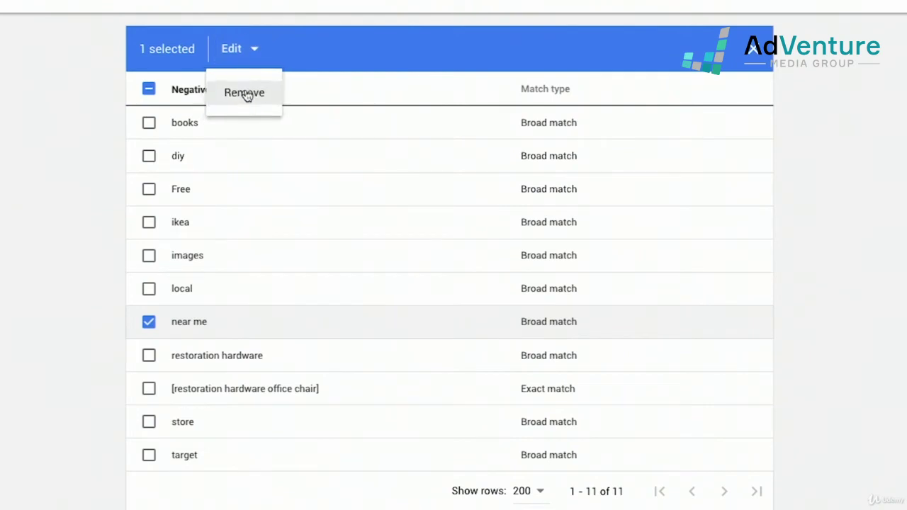
click(244, 94)
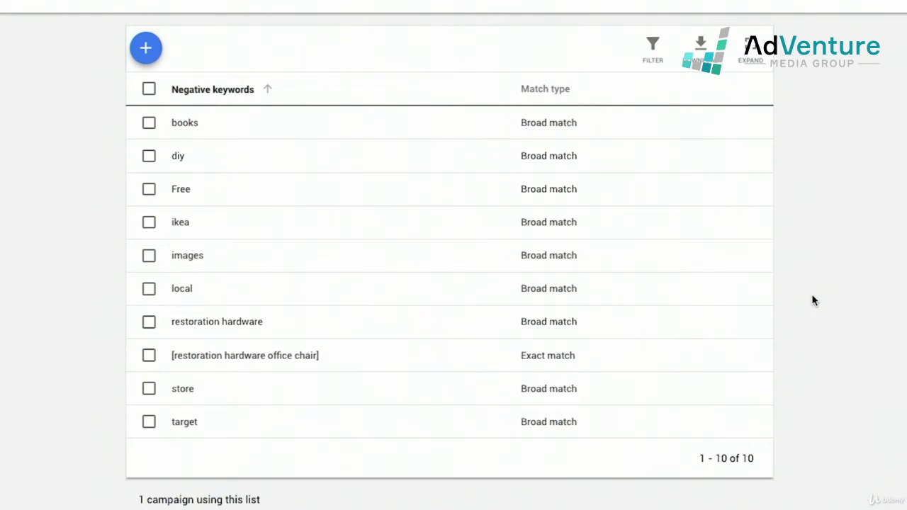
- Open the Filter options above the keyword table, then close them without filtering
click(658, 63)
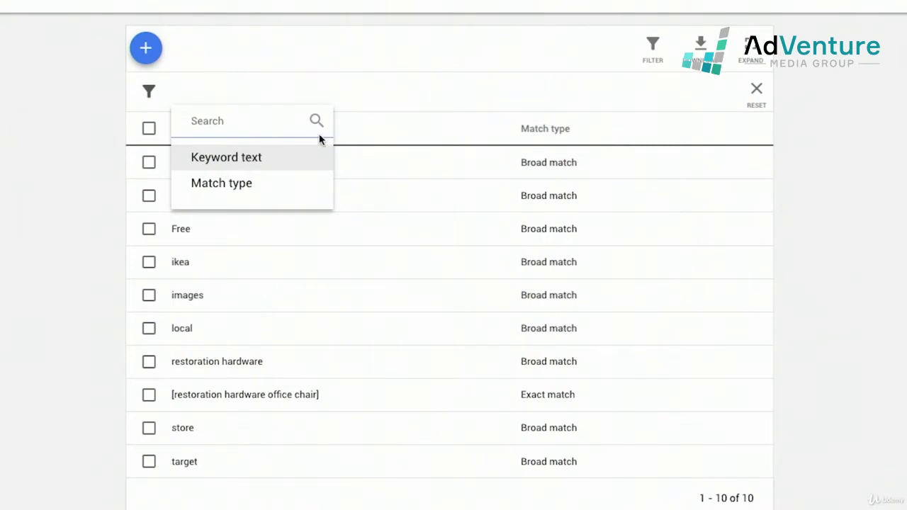
click(807, 123)
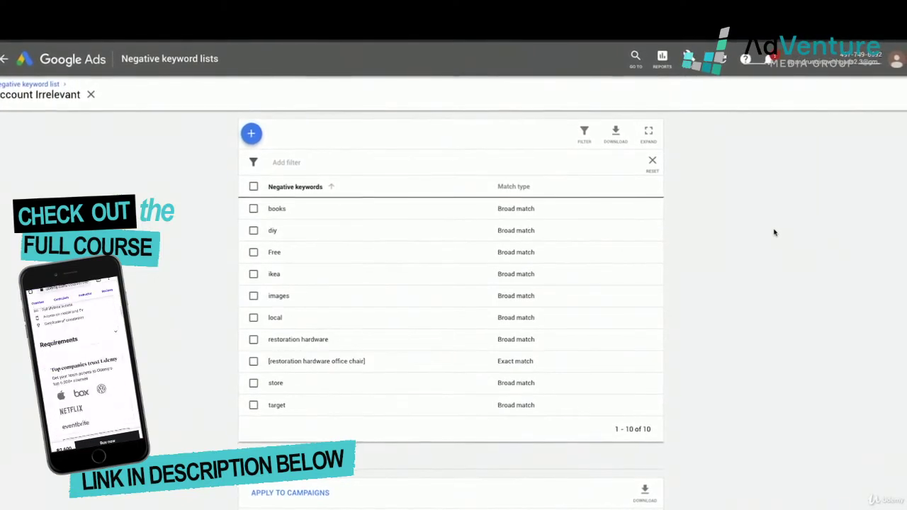
- Remove the Account Irrelevant list from the Office Chairs campaign
scroll(775, 233, down, 3)
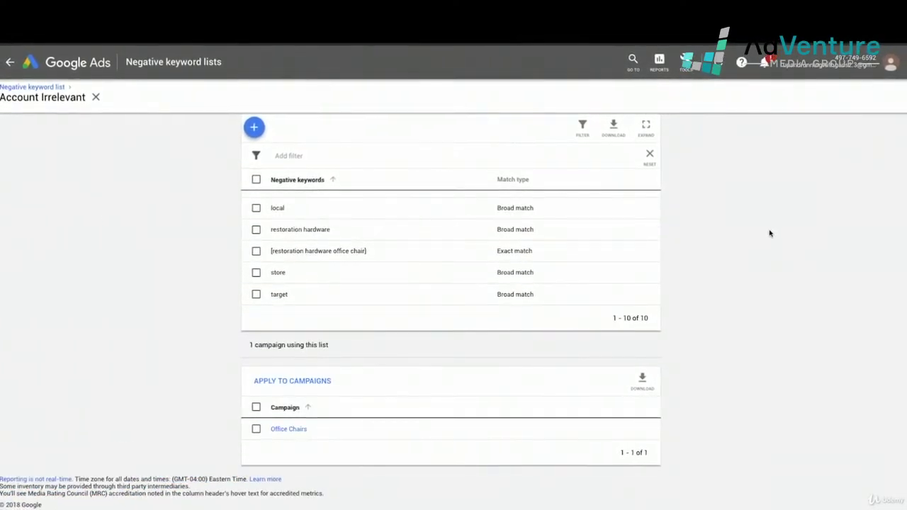
click(258, 427)
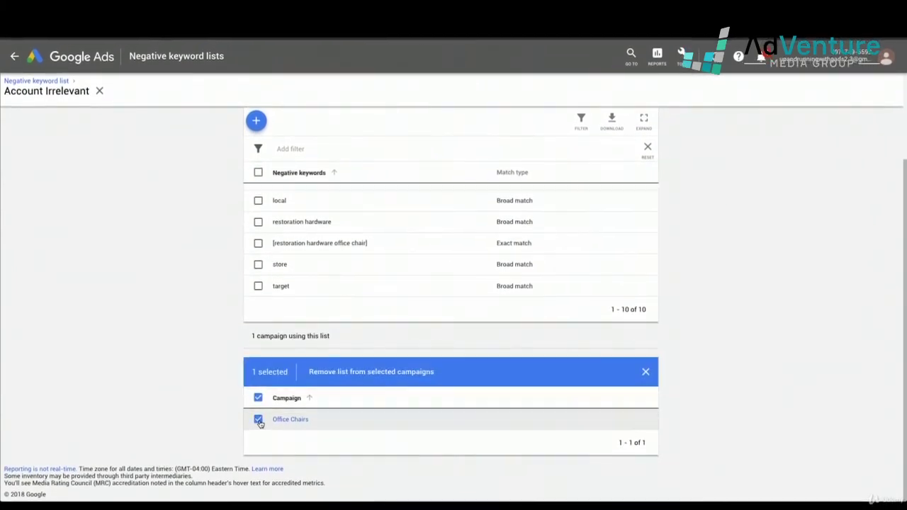
click(356, 368)
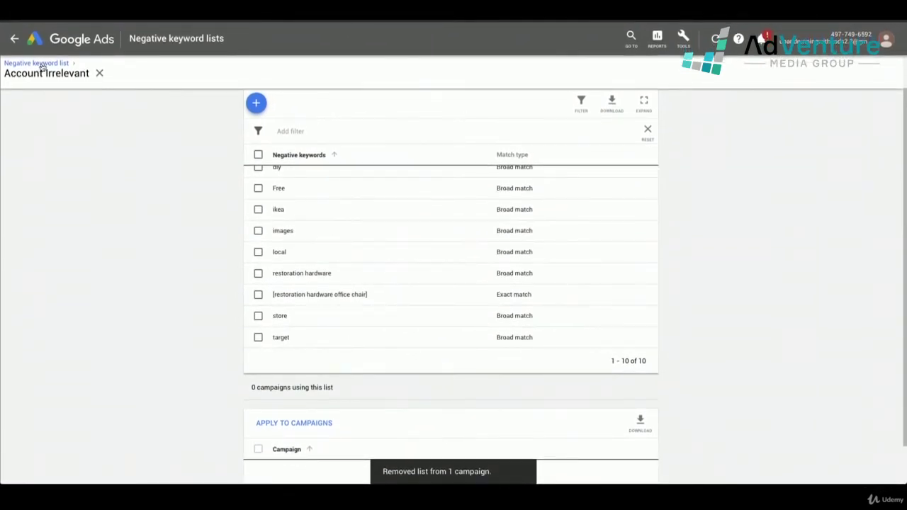
- Reapply the Account Irrelevant list to the Office Chairs campaign
scroll(147, 234, down, 1)
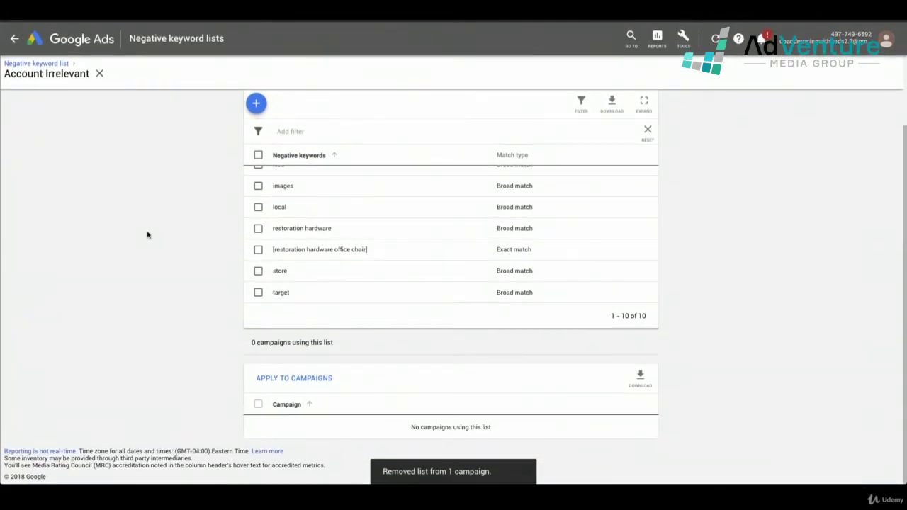
click(287, 381)
click(330, 224)
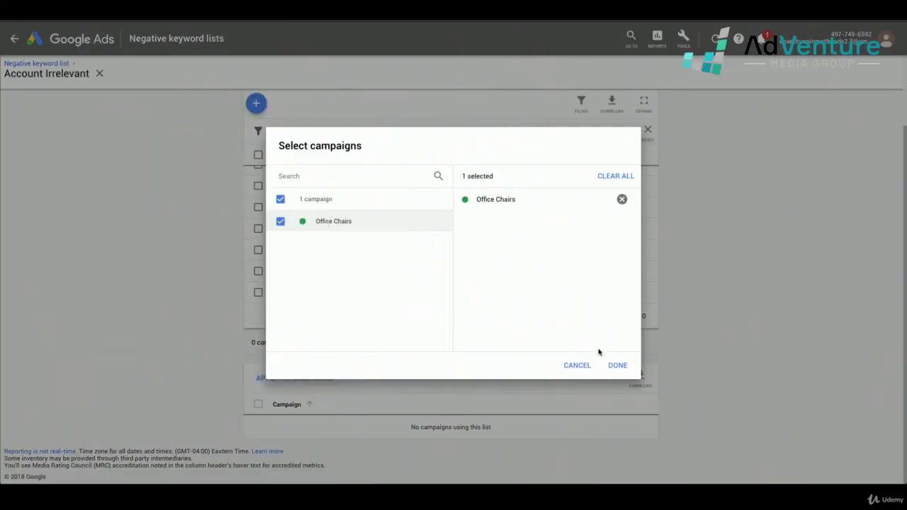
click(614, 365)
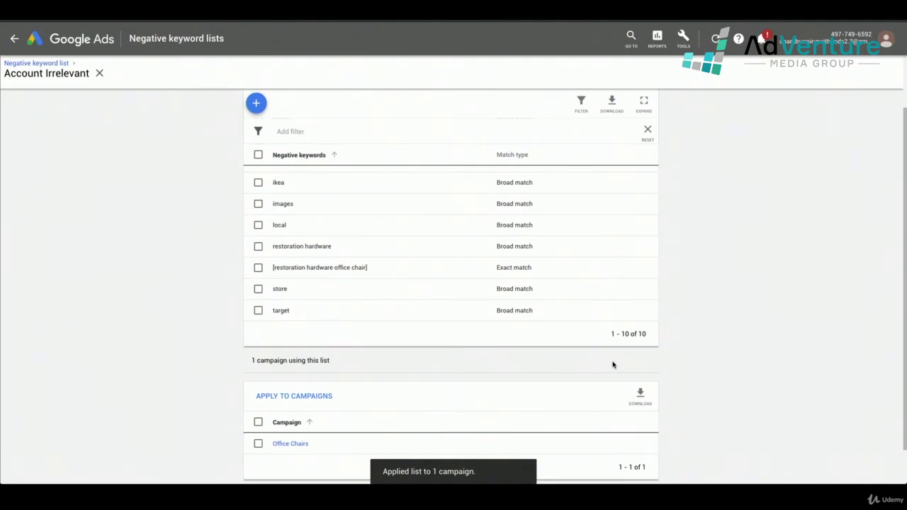
scroll(573, 297, up, 2)
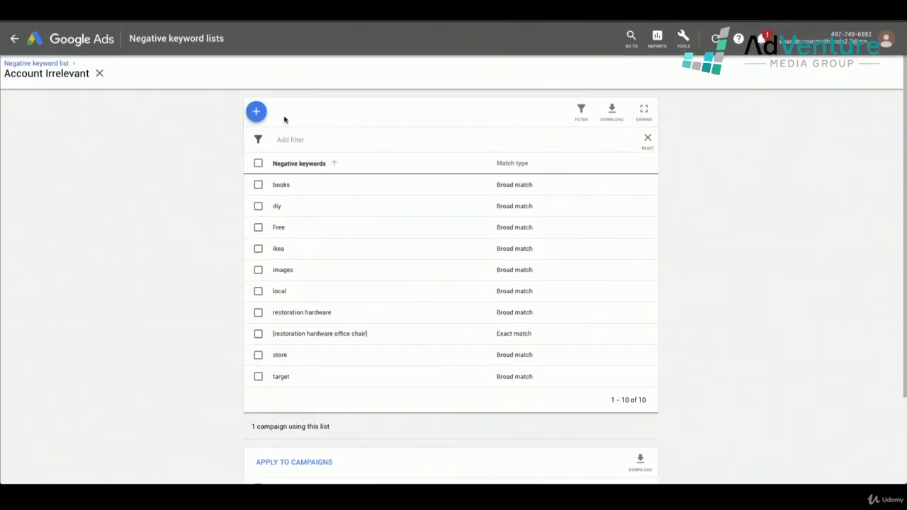
- Add 'costco' as a new negative keyword to the Account Irrelevant list and save it
click(256, 112)
click(292, 139)
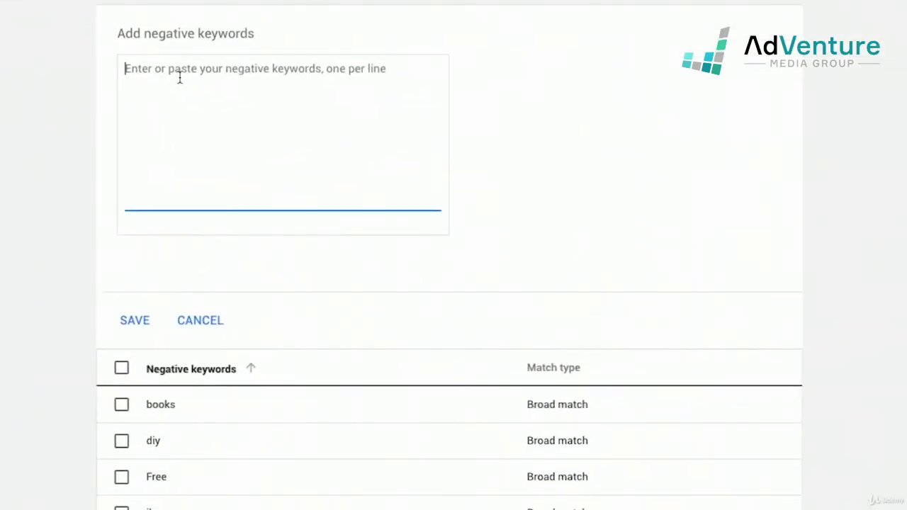
text(cos)
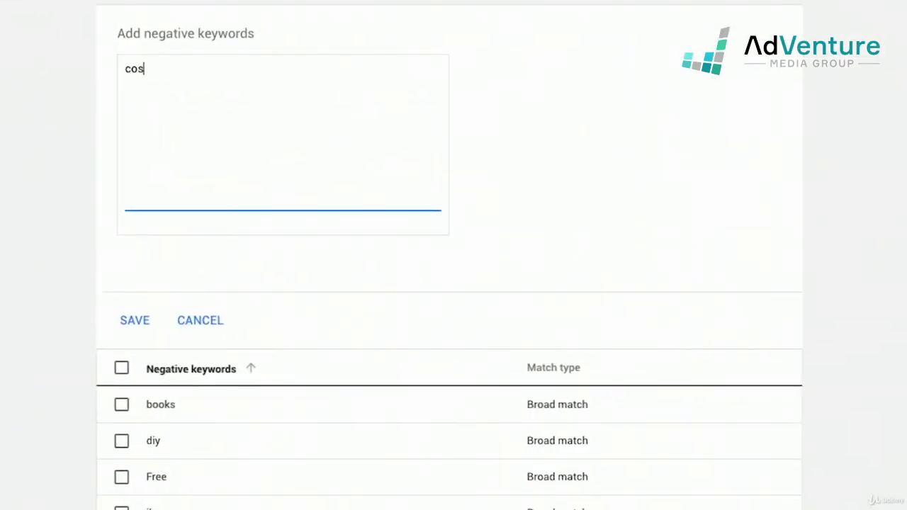
text(tco)
click(141, 319)
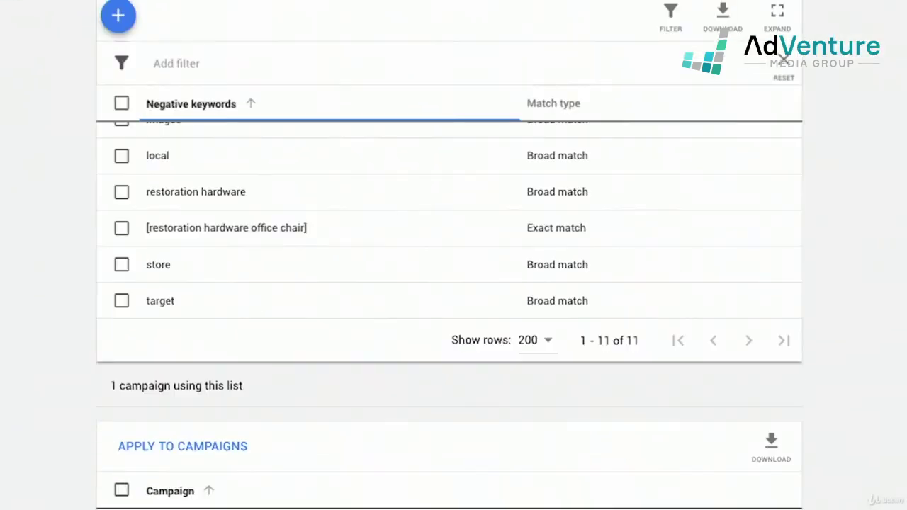